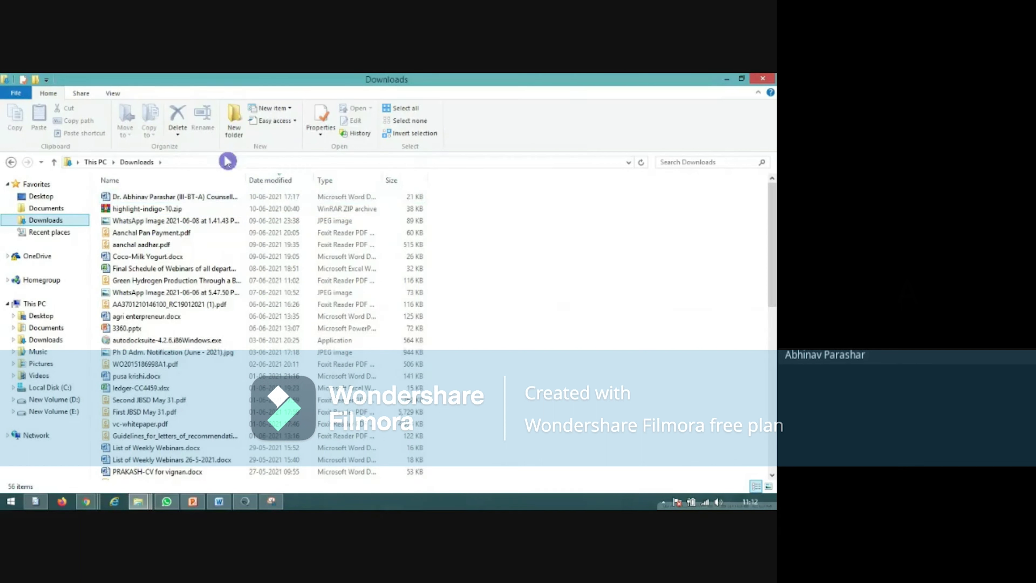
{"action": "left_click", "coordinate": [115, 93]}
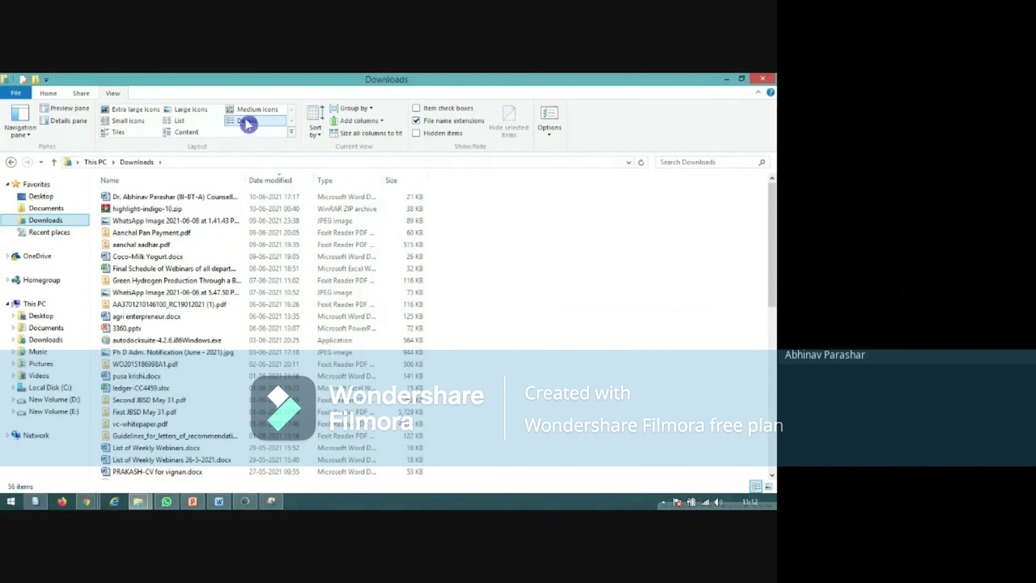
{"action": "left_click", "coordinate": [48, 95]}
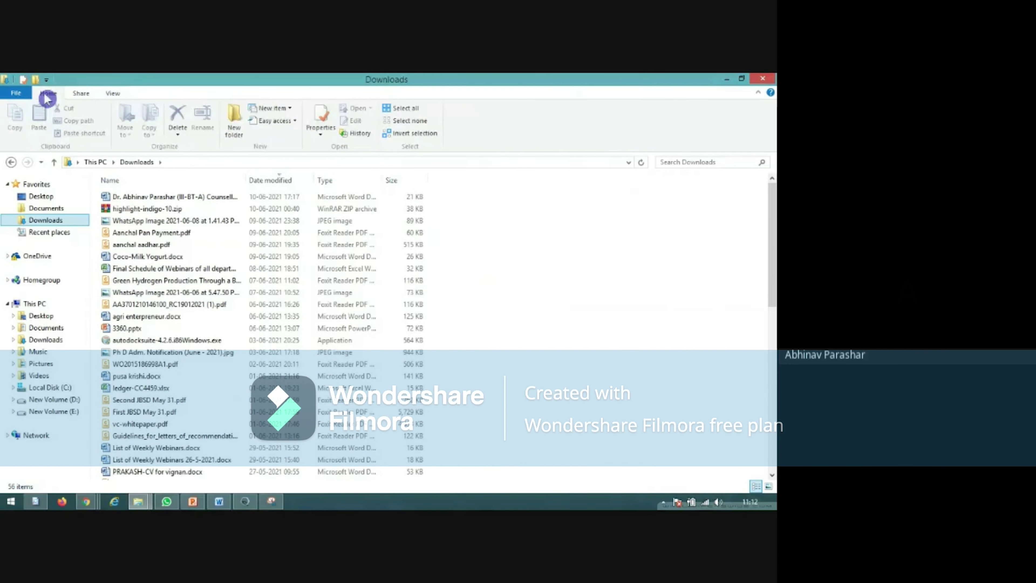
{"action": "left_click", "coordinate": [114, 93]}
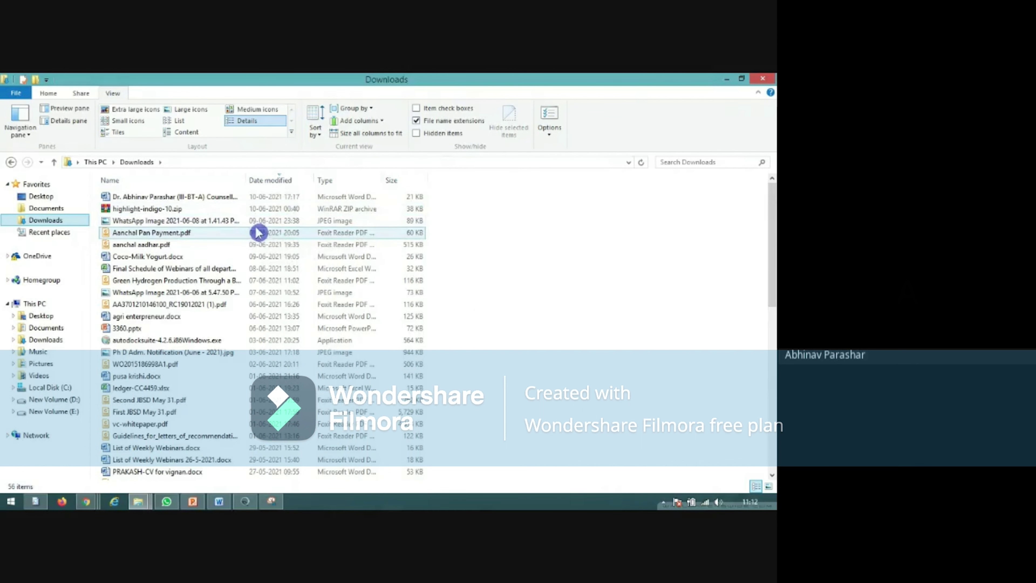
Switch to Chrome, open the PubChem website through a Google search for "pubchem" in the Science article's tab, and dismiss the COVID-19 notice.
{"action": "key", "text": "alt+Tab"}
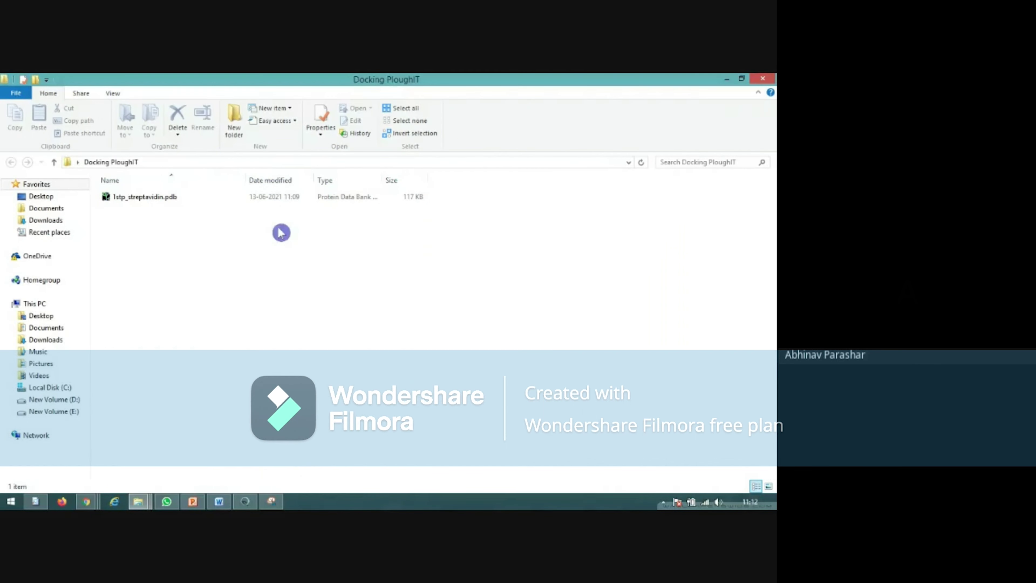
{"action": "key", "text": "alt+Tab"}
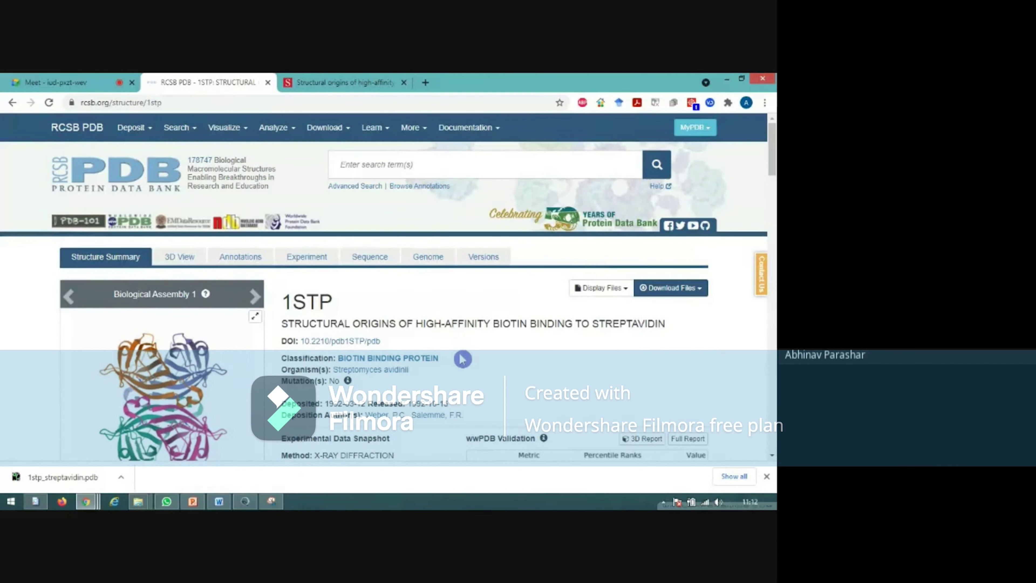
{"action": "left_click", "coordinate": [349, 80]}
{"action": "left_click", "coordinate": [317, 102]}
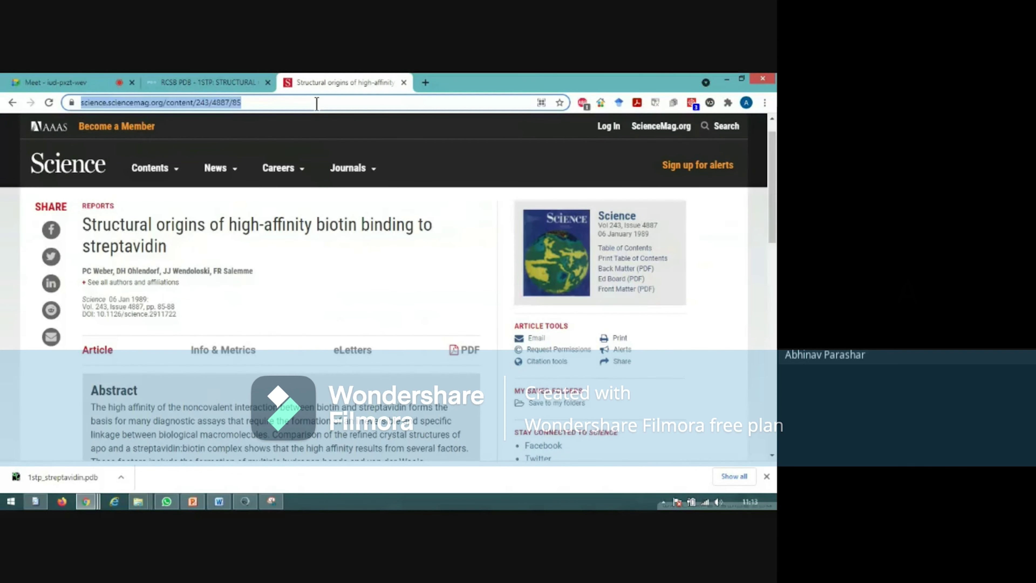
{"action": "type", "text": "pubch"}
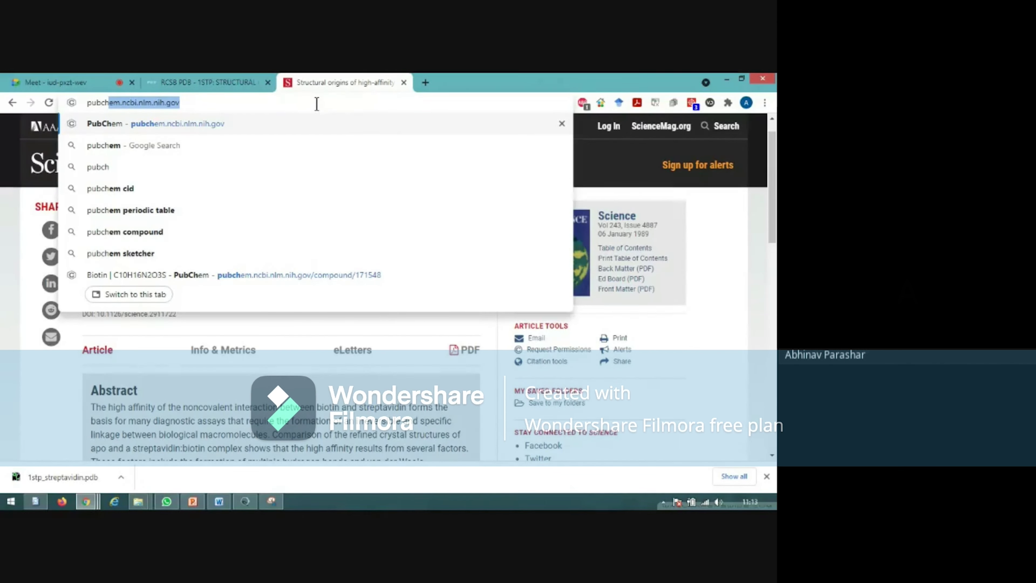
{"action": "type", "text": "em"}
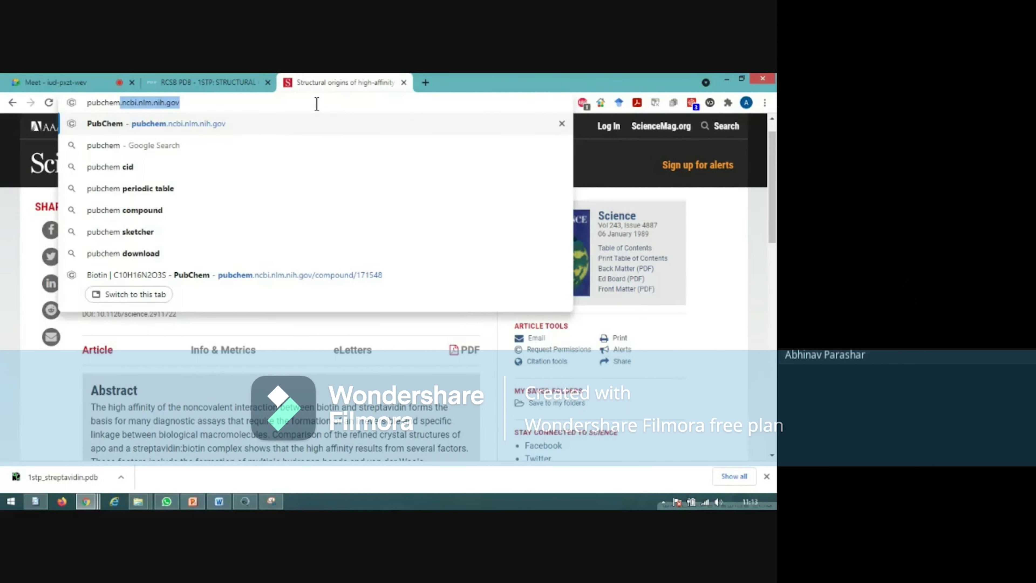
{"action": "key", "text": "BackSpace"}
{"action": "key", "text": "Return"}
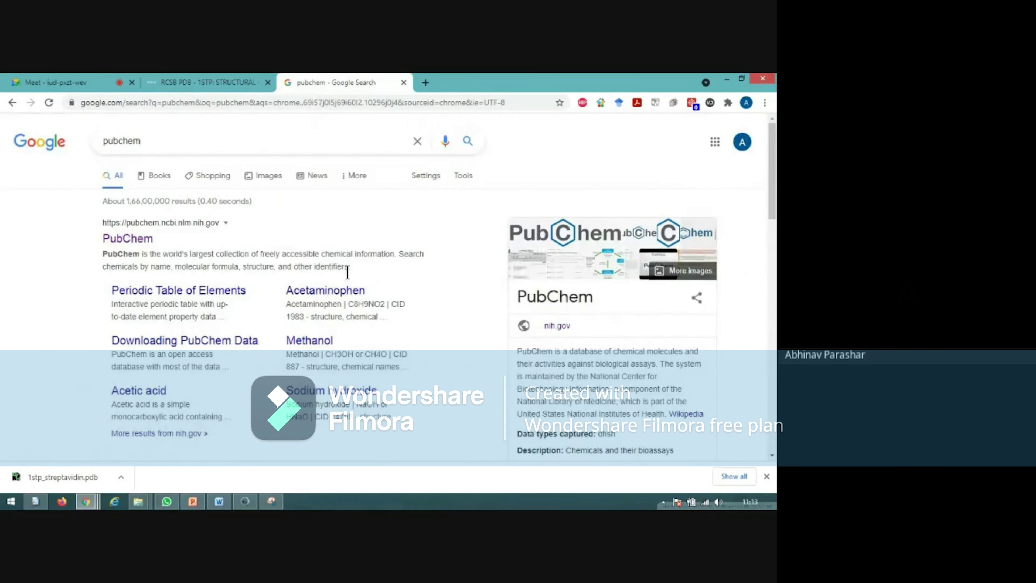
{"action": "left_click", "coordinate": [129, 245]}
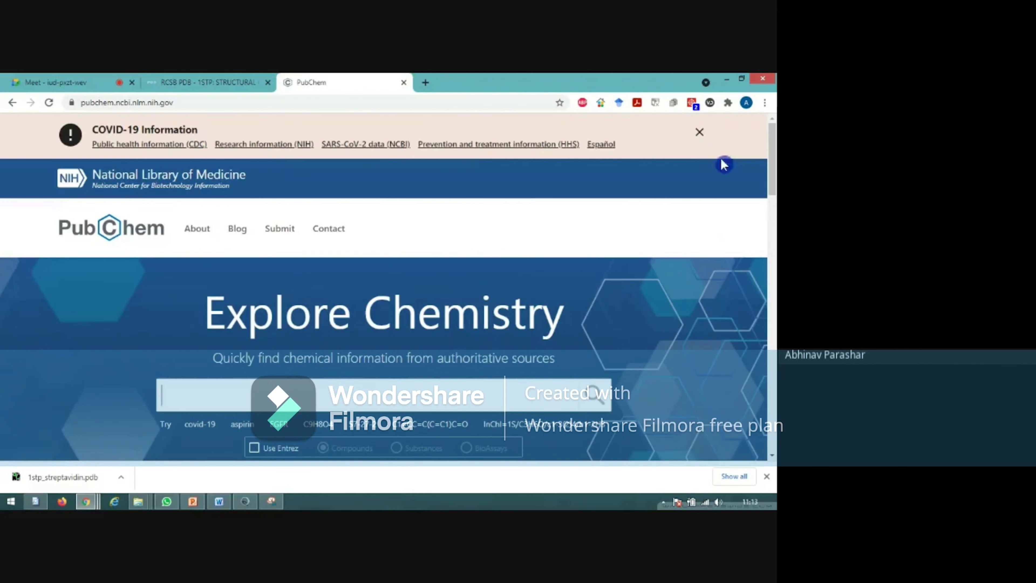
{"action": "left_click", "coordinate": [699, 132]}
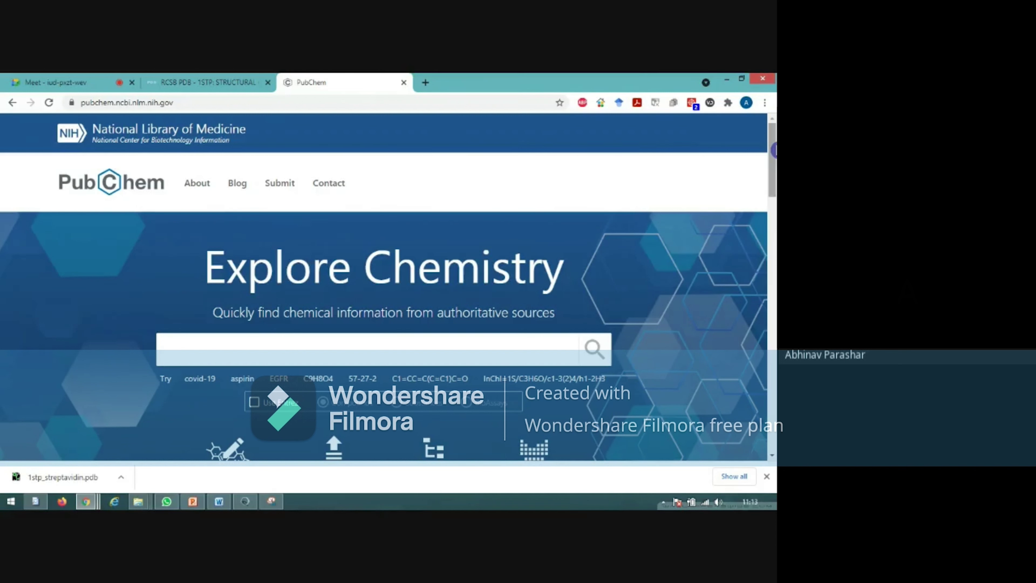
Search PubChem for "biotin" and open the compound summary of the best match, Biotin.
{"action": "left_click", "coordinate": [394, 350]}
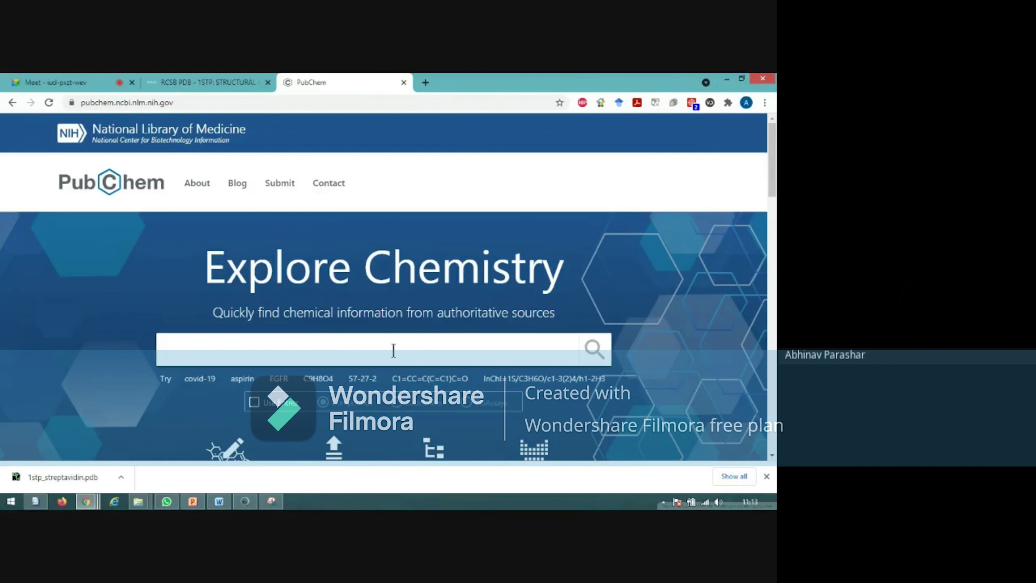
{"action": "type", "text": "biotin"}
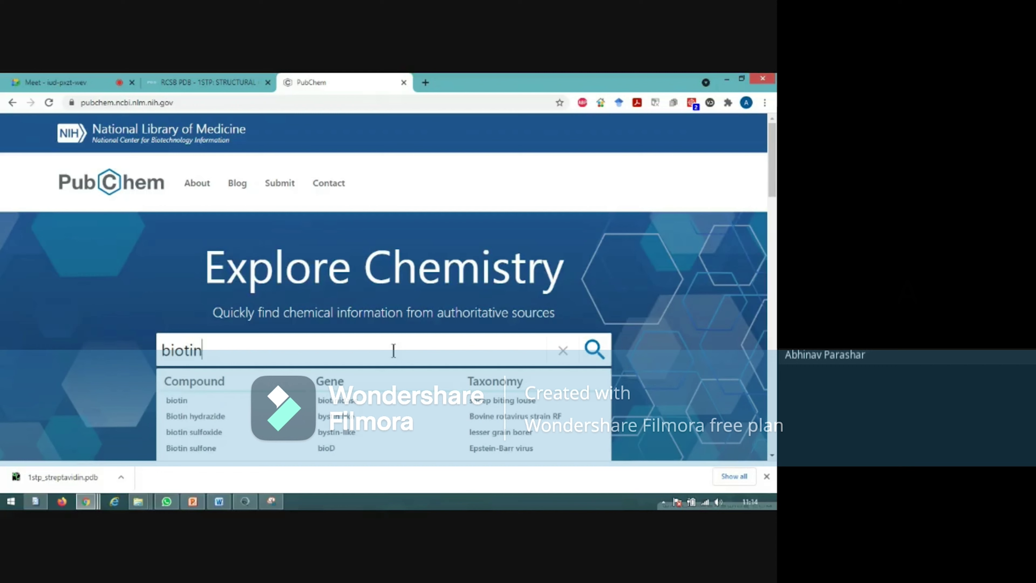
{"action": "key", "text": "Return"}
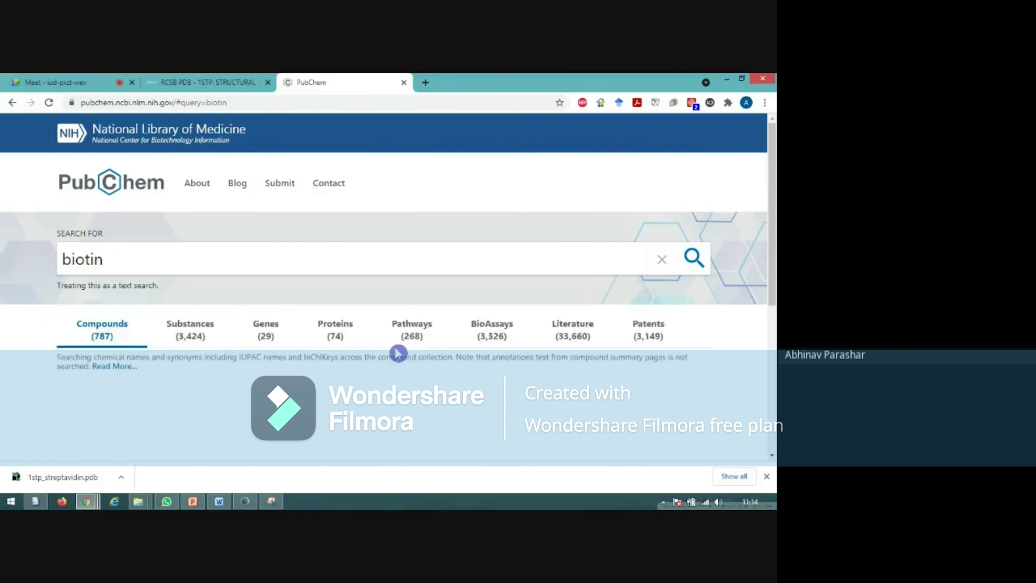
{"action": "left_click_drag", "start_coordinate": [771, 159], "coordinate": [771, 239]}
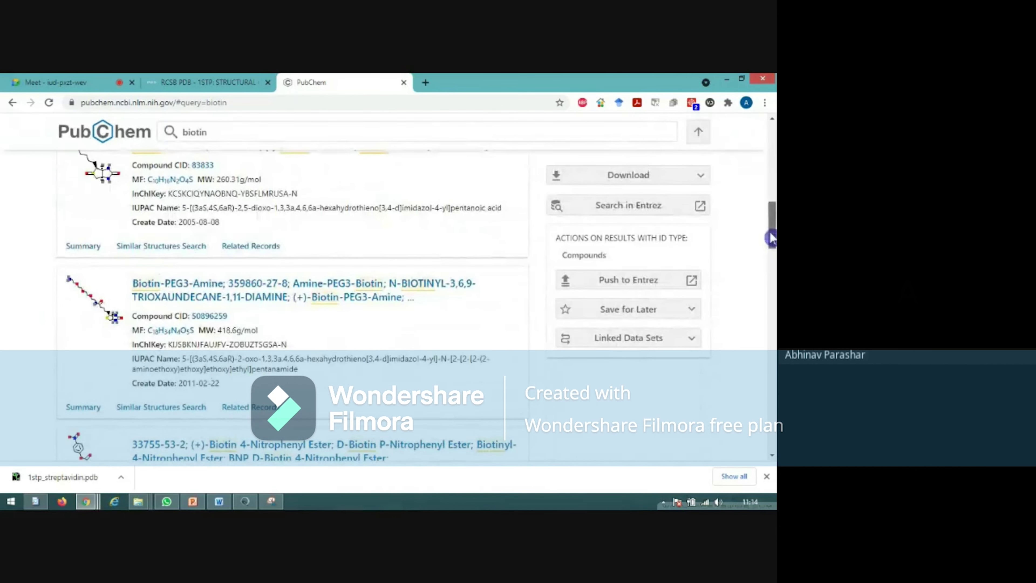
{"action": "left_click_drag", "start_coordinate": [771, 239], "coordinate": [772, 166]}
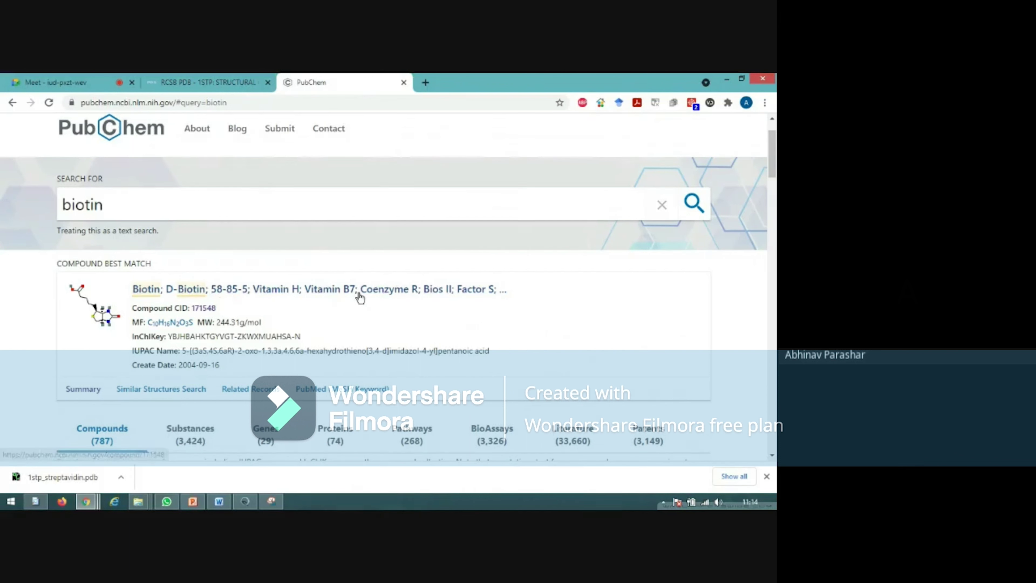
{"action": "left_click", "coordinate": [150, 295]}
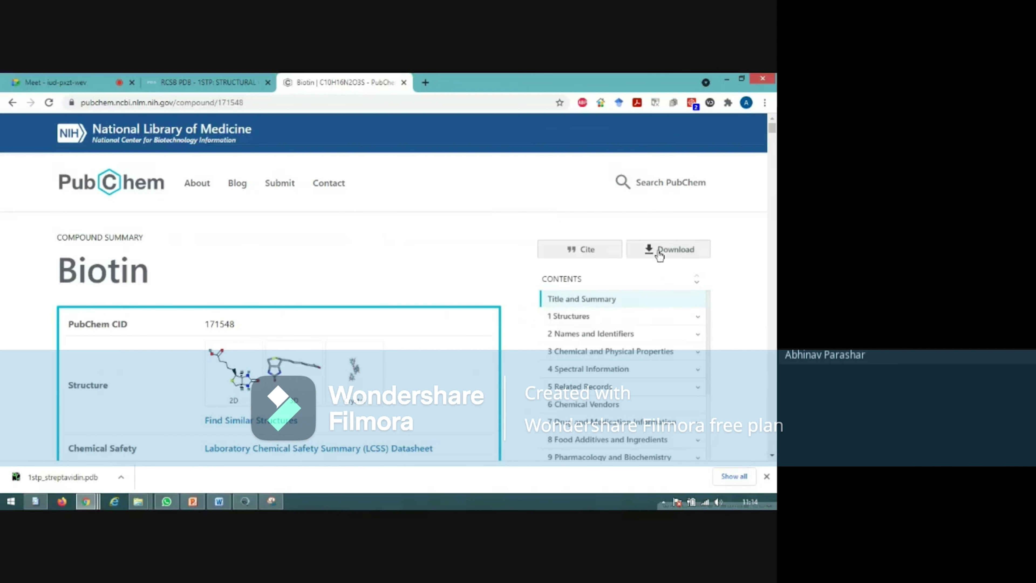
Start saving Biotin's 3D conformer in SDF format from the compound's download options.
{"action": "left_click", "coordinate": [666, 252]}
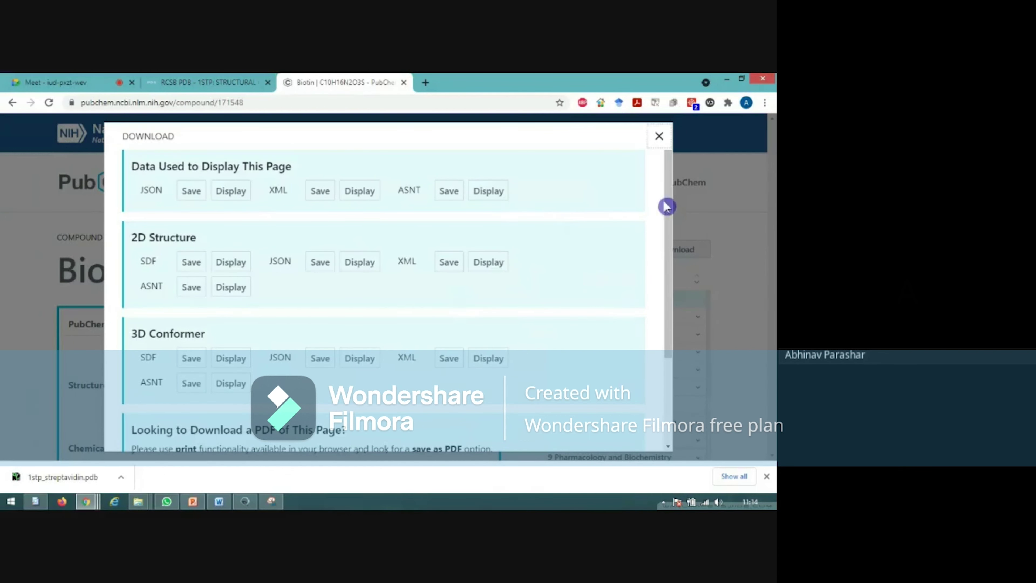
{"action": "left_click_drag", "start_coordinate": [670, 211], "coordinate": [671, 254]}
{"action": "scroll", "coordinate": [480, 276], "scroll_direction": "up", "scroll_amount": 3}
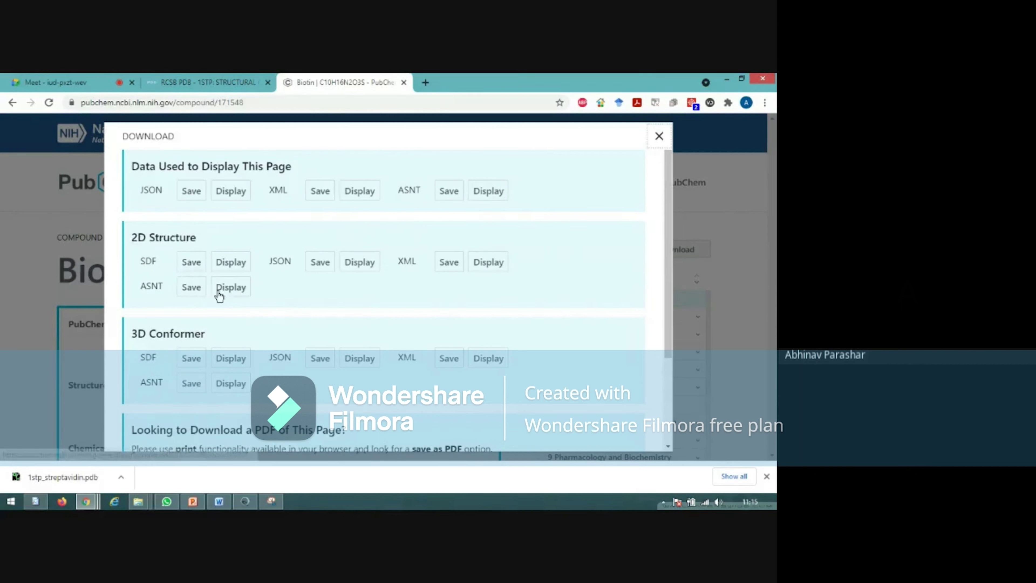
{"action": "left_click", "coordinate": [192, 373]}
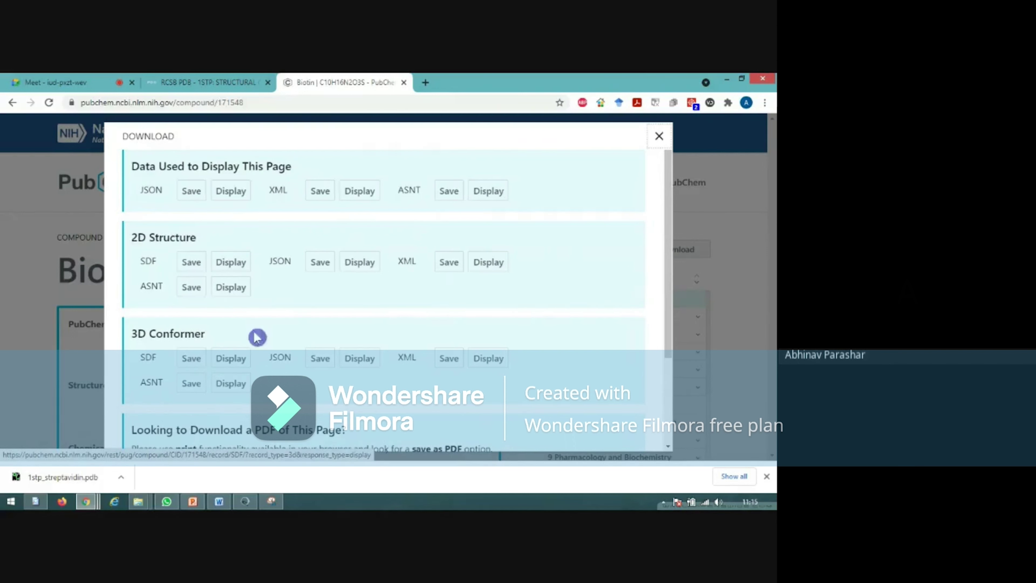
{"action": "left_click", "coordinate": [192, 358]}
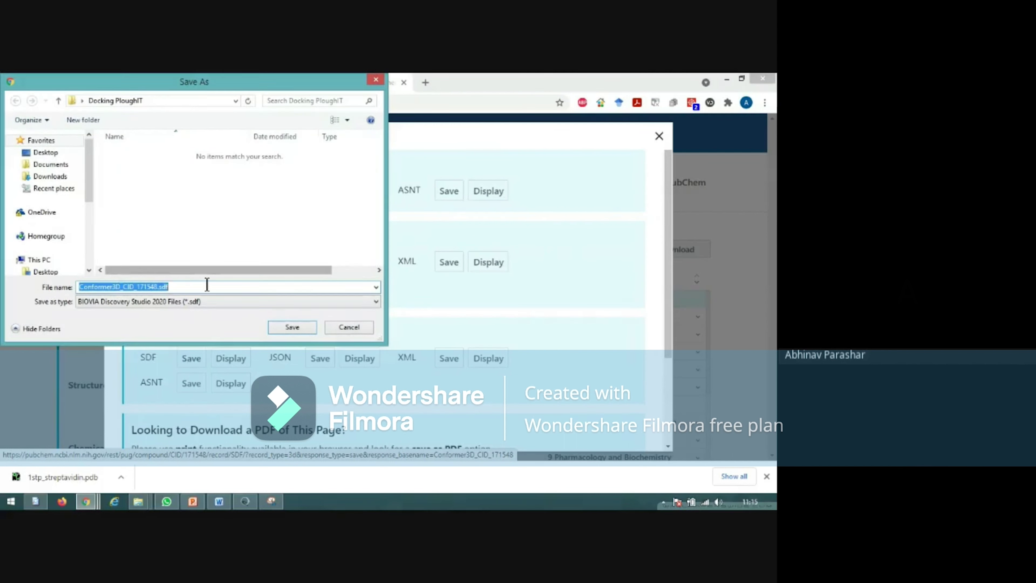
Name the conformer file Biotin.sdf and save it in the Docking PloughIT folder.
{"action": "left_click", "coordinate": [158, 286]}
{"action": "left_click_drag", "start_coordinate": [158, 286], "coordinate": [78, 290]}
{"action": "type", "text": "B"}
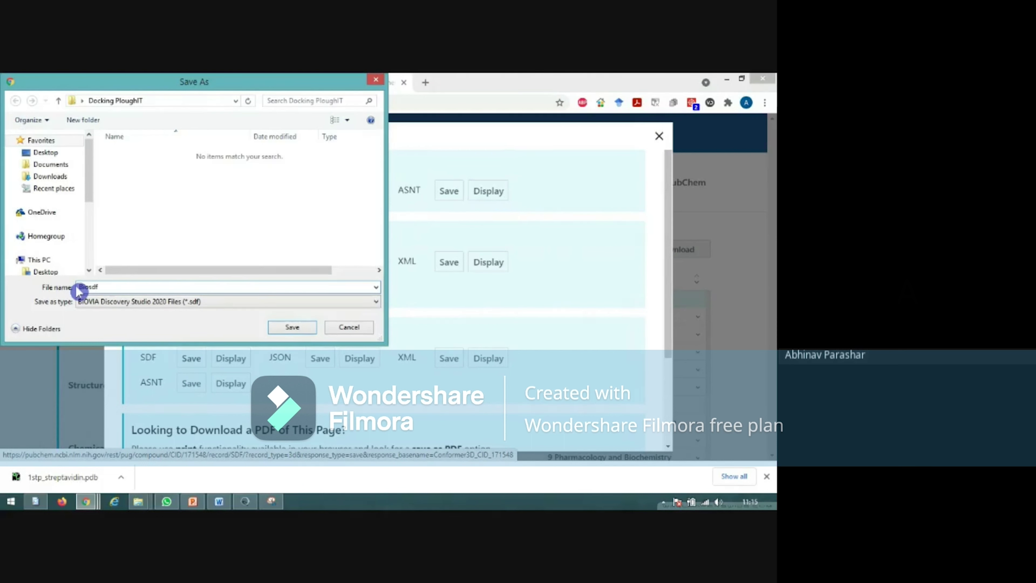
{"action": "type", "text": "io"}
{"action": "key", "text": "ctrl+z"}
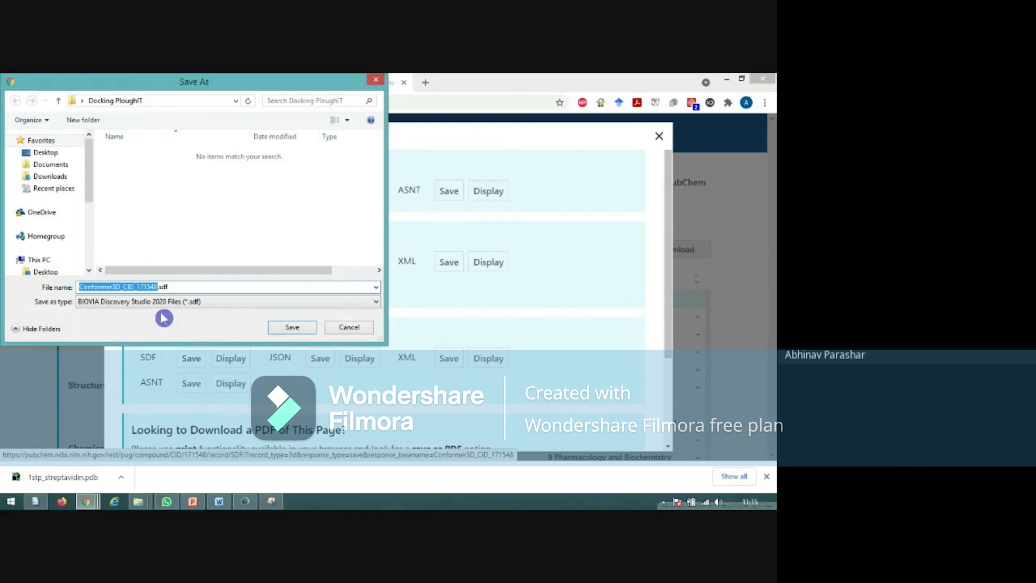
{"action": "type", "text": "Biotin"}
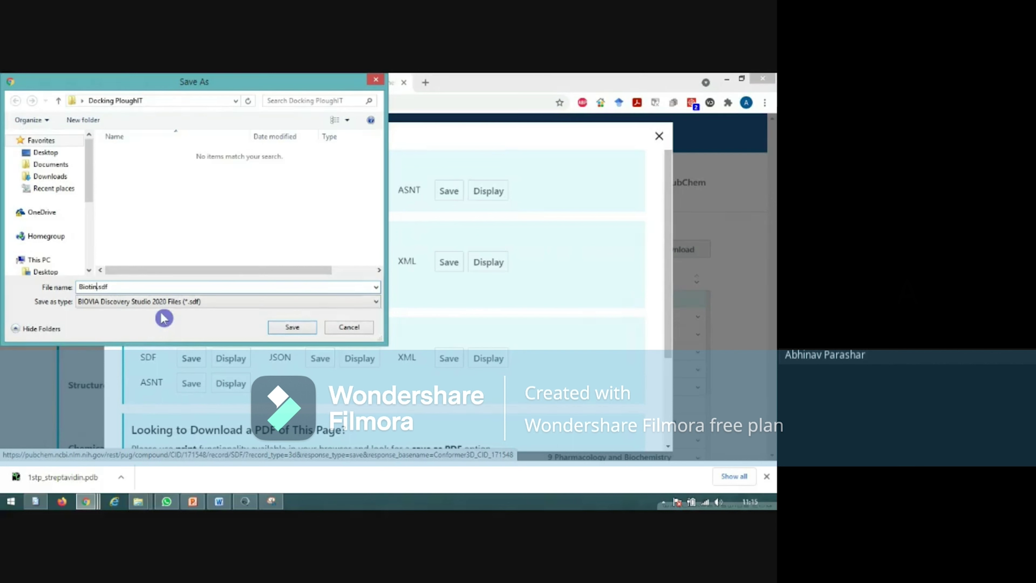
{"action": "key", "text": "Return"}
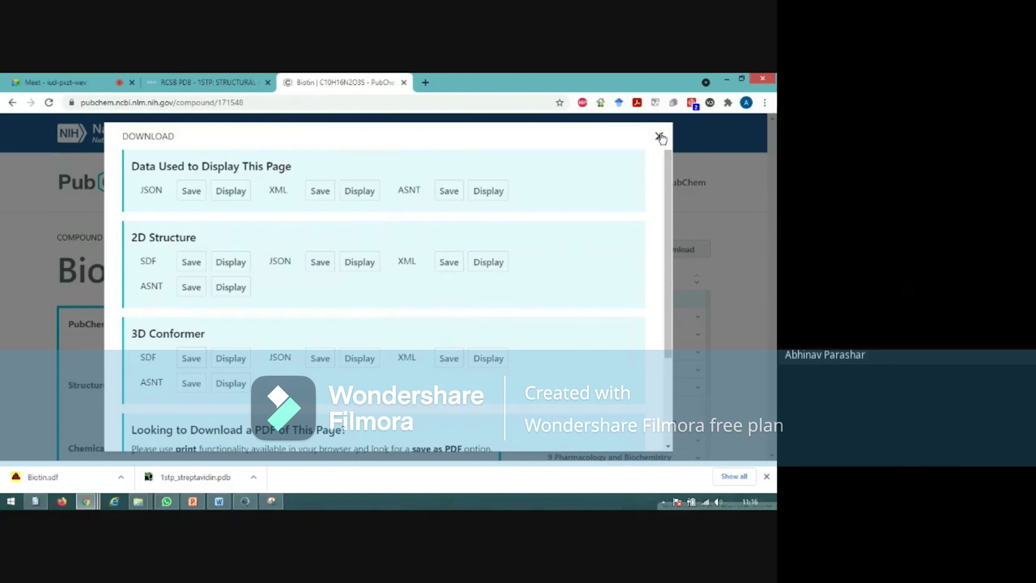
Revisit the RCSB PDB page of 1STP, return to the Biotin page and close its download options.
{"action": "left_click", "coordinate": [226, 79]}
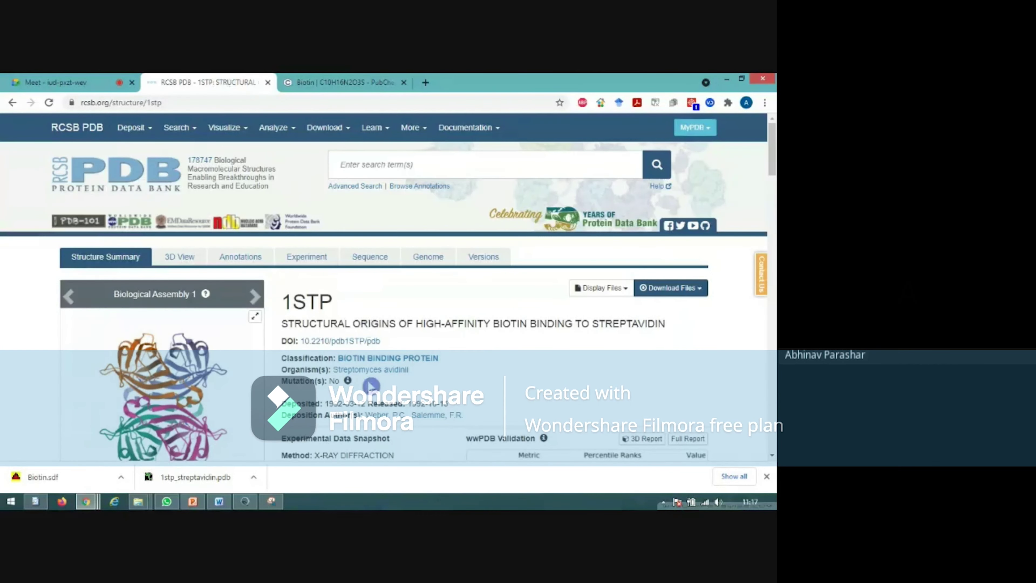
{"action": "left_click", "coordinate": [328, 77]}
{"action": "left_click", "coordinate": [659, 137]}
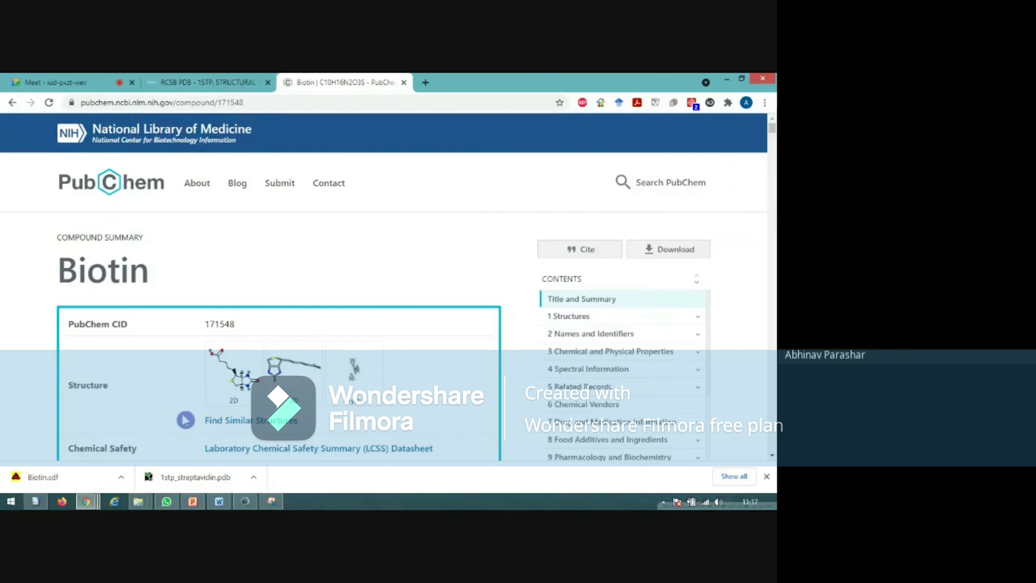
Switch to the Docking PloughIT folder in File Explorer and check the files 1stp_streptavidin.pdb and Biotin.sdf.
{"action": "left_click", "coordinate": [139, 502]}
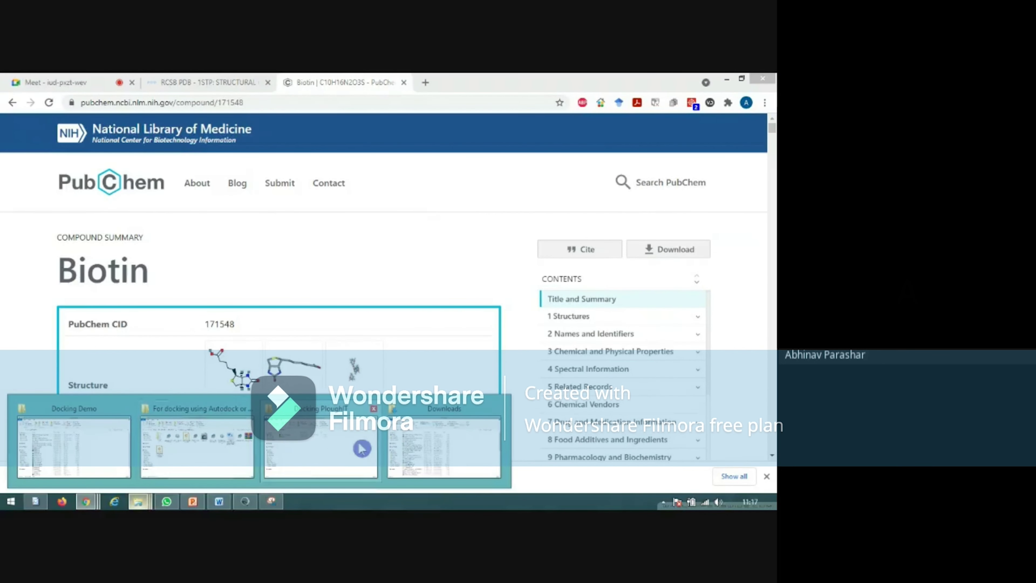
{"action": "left_click", "coordinate": [336, 452]}
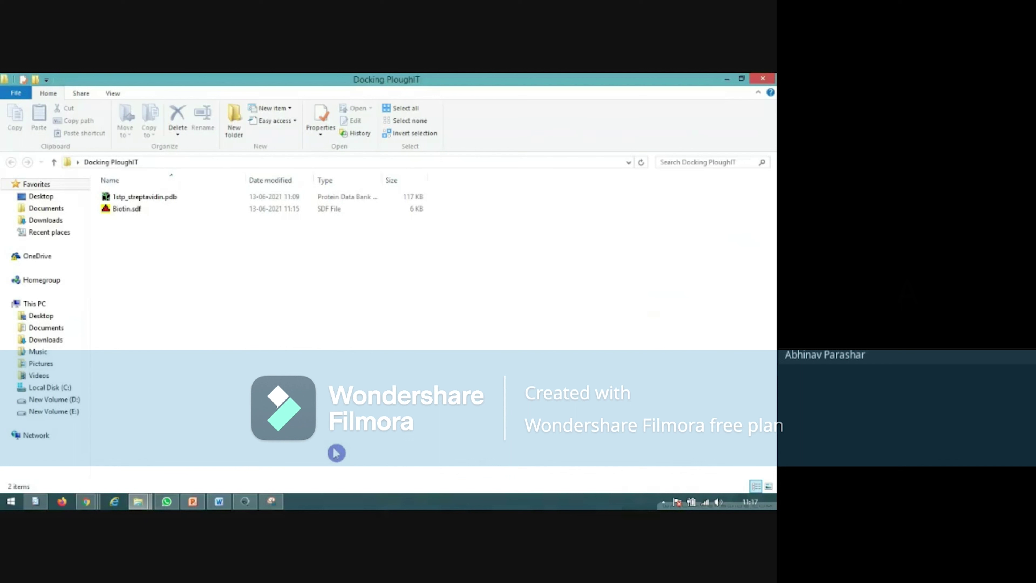
{"action": "left_click", "coordinate": [168, 198]}
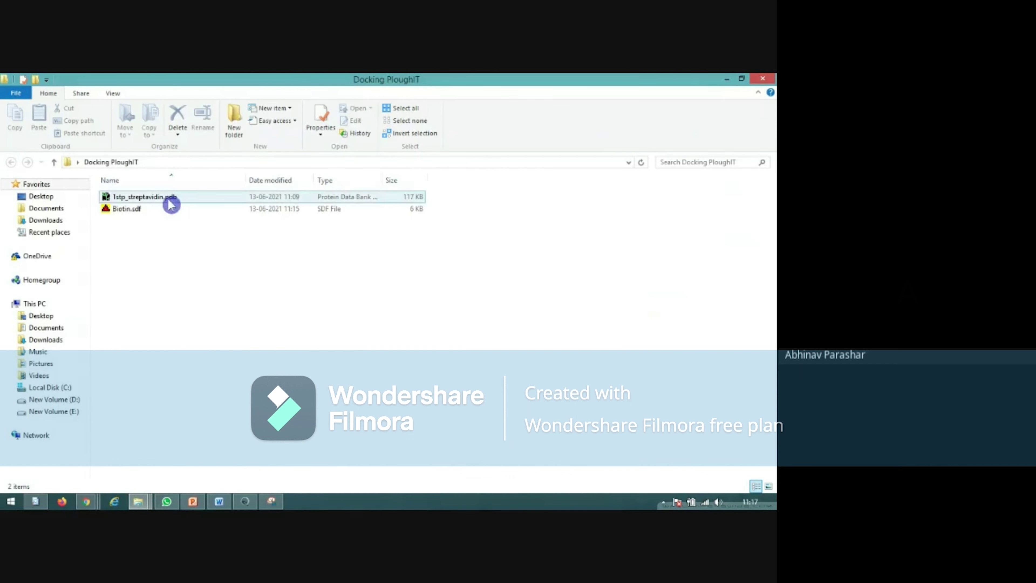
{"action": "left_click", "coordinate": [171, 203]}
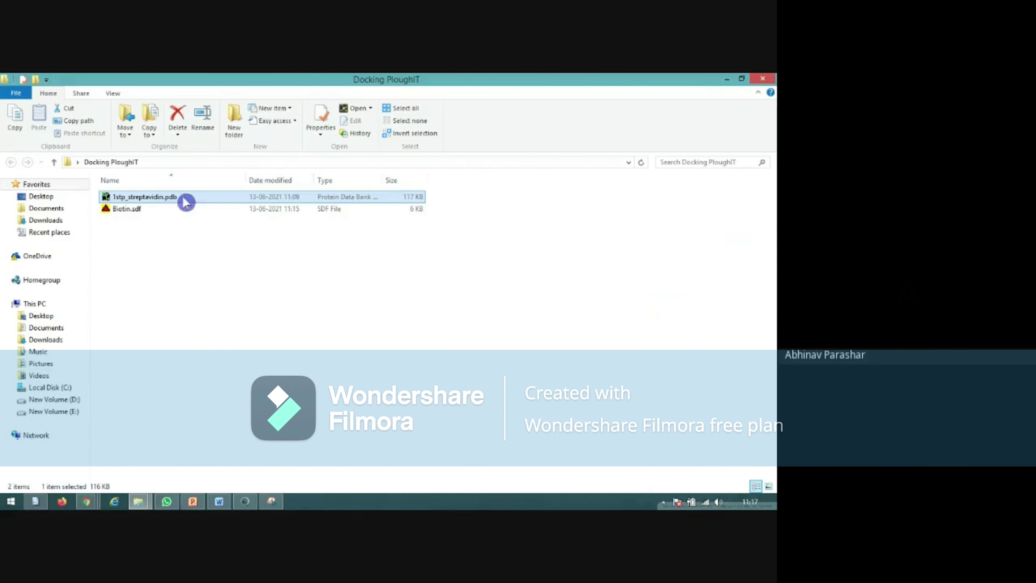
{"action": "left_click", "coordinate": [157, 210]}
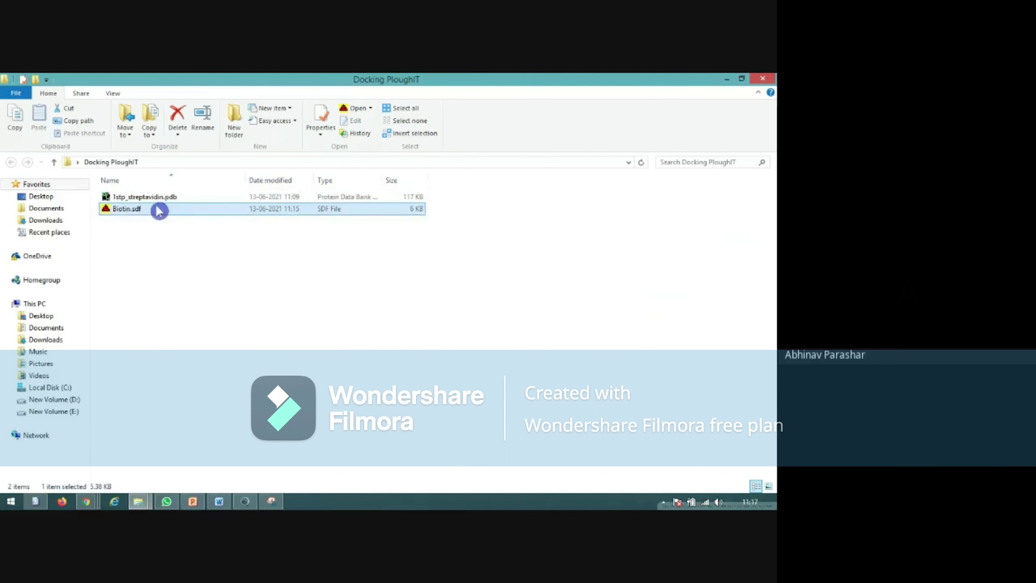